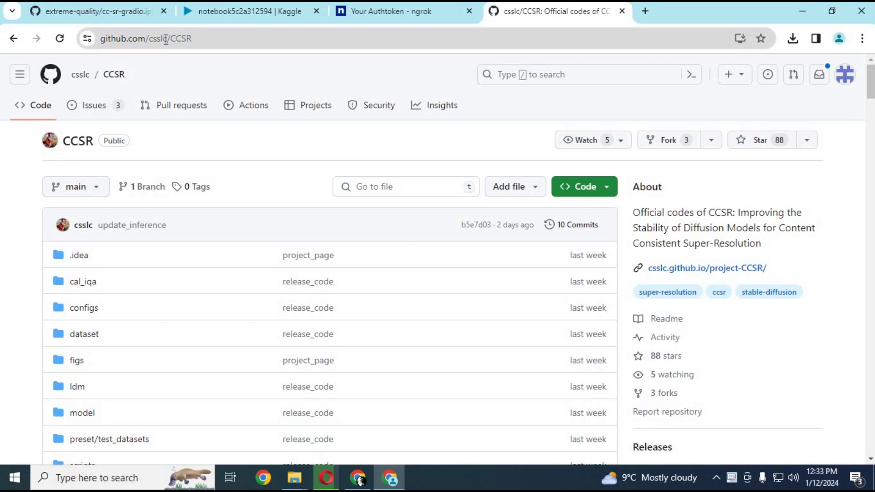
Step: Review the CCSR repository README and demos, then bring up the extreme-quality repository page
{"action": "left_click", "coordinate": [166, 38]}
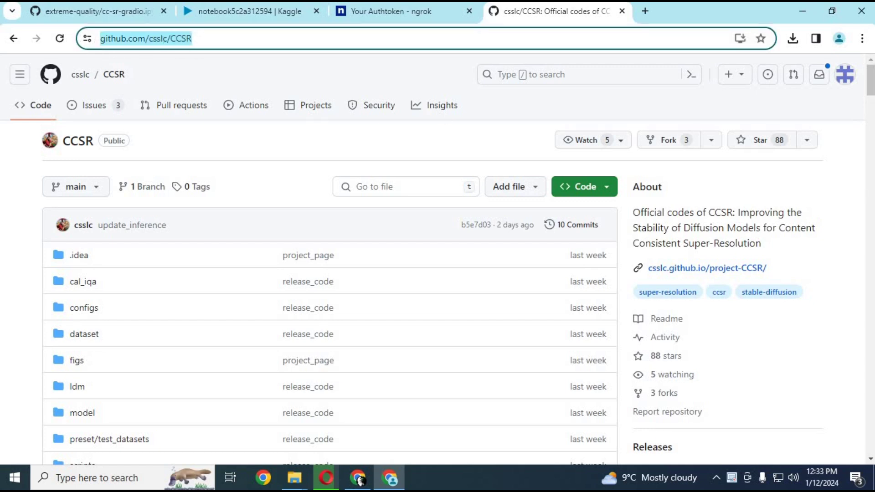
{"action": "left_click_drag", "start_coordinate": [871, 82], "coordinate": [870, 171]}
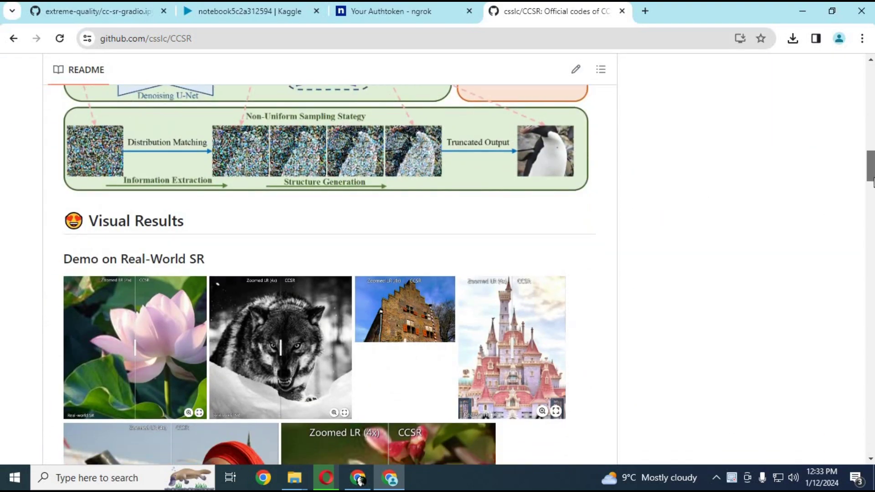
{"action": "left_click_drag", "start_coordinate": [870, 171], "coordinate": [870, 183]}
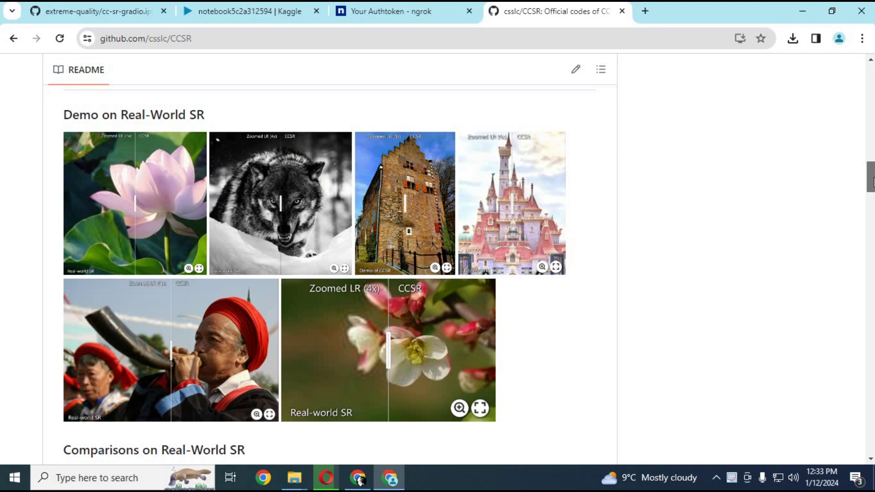
{"action": "left_click_drag", "start_coordinate": [869, 181], "coordinate": [870, 210]}
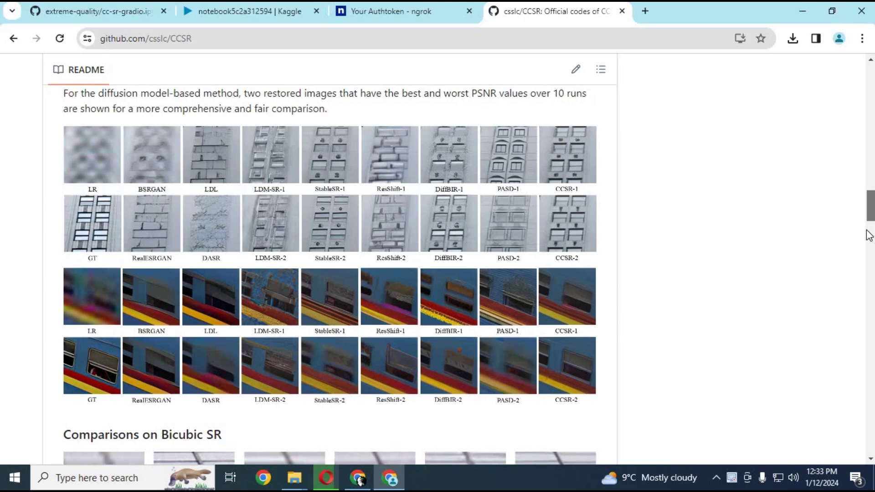
{"action": "mouse_move", "coordinate": [870, 210]}
{"action": "left_mouse_down"}
{"action": "mouse_move", "coordinate": [870, 438]}
{"action": "mouse_move", "coordinate": [870, 28]}
{"action": "left_mouse_up"}
{"action": "scroll", "coordinate": [839, 137], "scroll_direction": "down", "scroll_amount": 5}
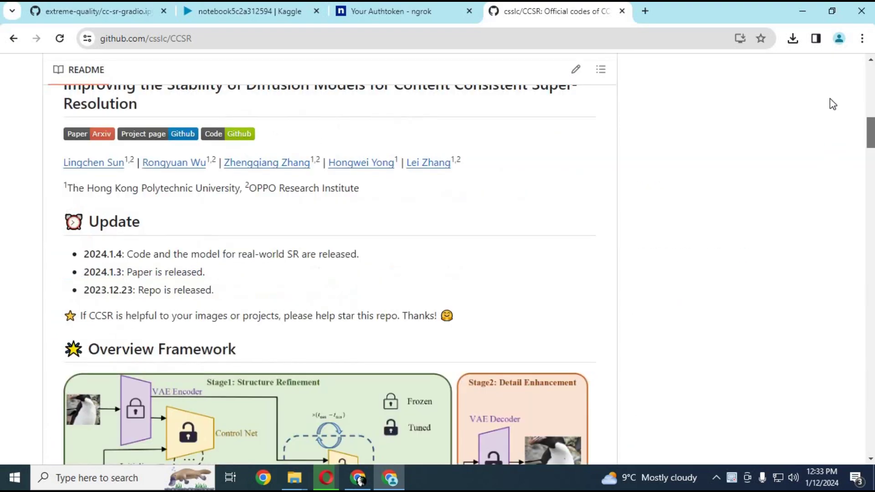
{"action": "scroll", "coordinate": [833, 103], "scroll_direction": "up", "scroll_amount": 5}
{"action": "scroll", "coordinate": [825, 63], "scroll_direction": "up", "scroll_amount": 3}
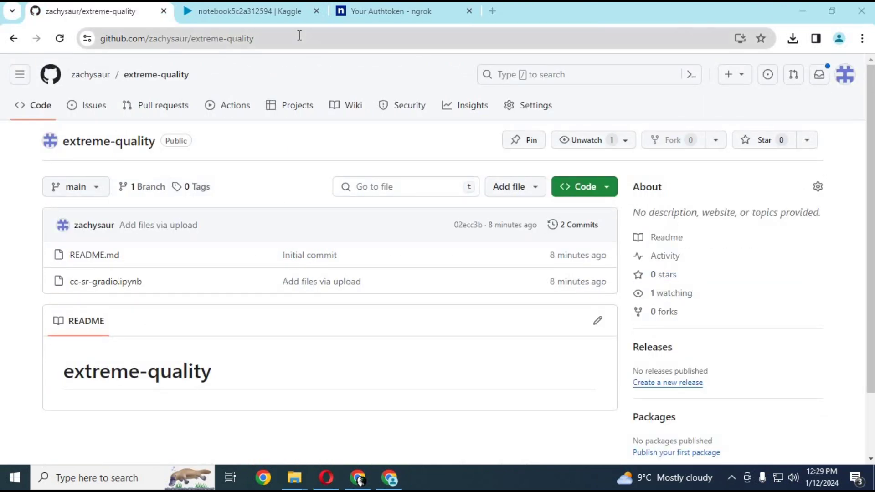
{"action": "left_click", "coordinate": [262, 38]}
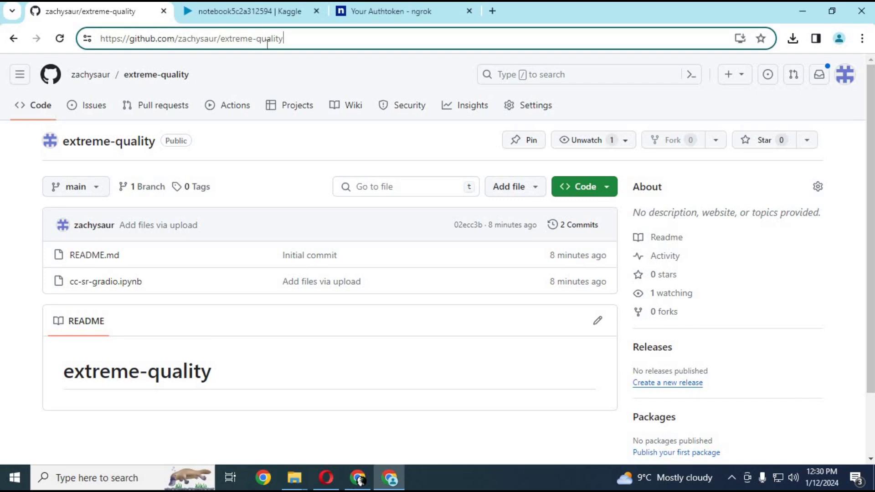
Step: View the code of cc-sr-gradio.ipynb in the extreme-quality repository
{"action": "left_click", "coordinate": [107, 281]}
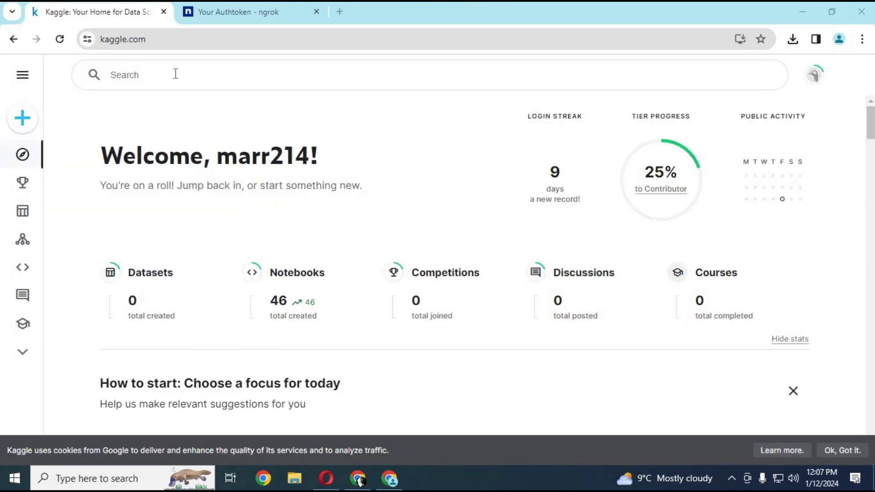
Step: Create the blank notebook notebook5c2a312594 from the Kaggle home page's Create menu
{"action": "left_click", "coordinate": [181, 39]}
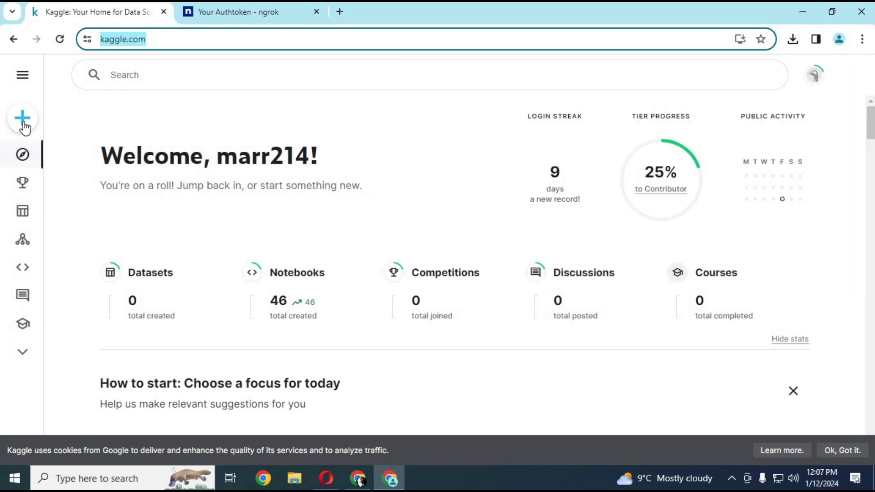
{"action": "left_click", "coordinate": [22, 119]}
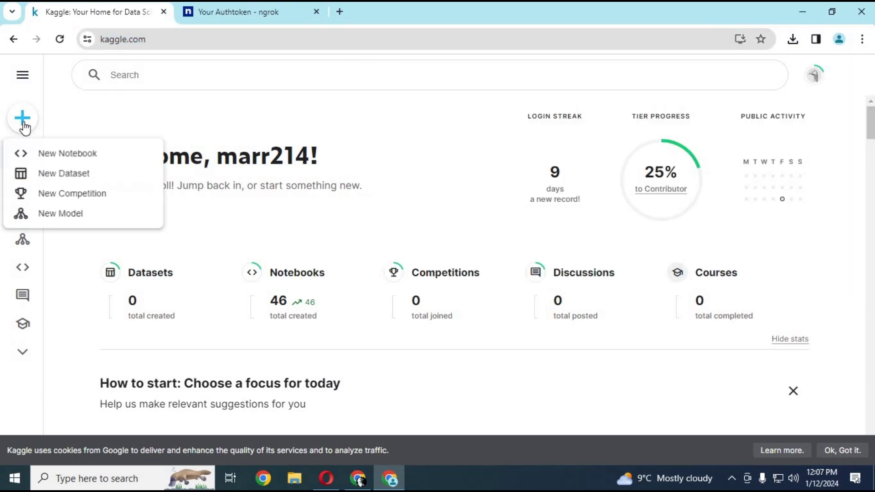
{"action": "left_click", "coordinate": [67, 153]}
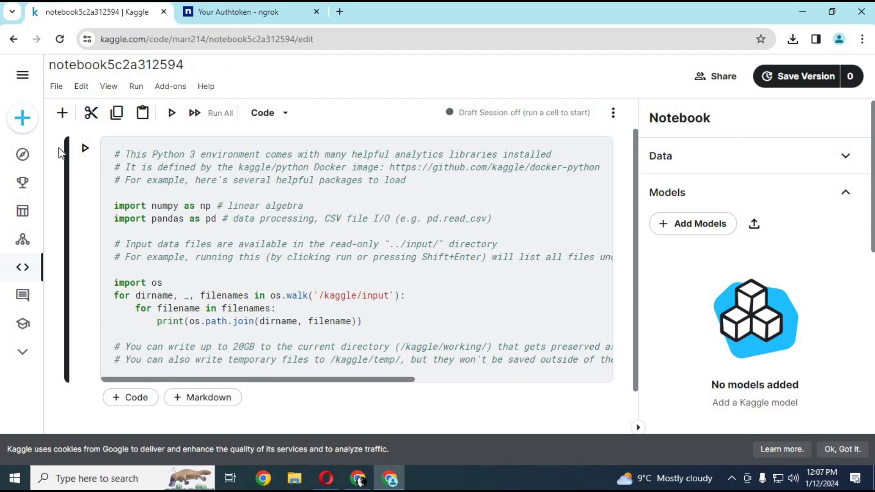
Step: Import cc-sr-gradio.ipynb over the starter code and accept the updated Docker image setting
{"action": "left_click", "coordinate": [57, 86]}
{"action": "left_click", "coordinate": [116, 130]}
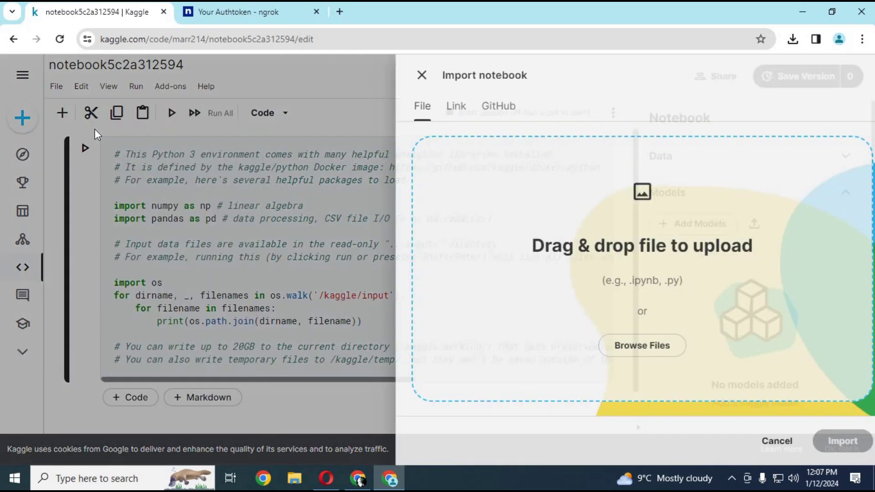
{"action": "left_click", "coordinate": [639, 347]}
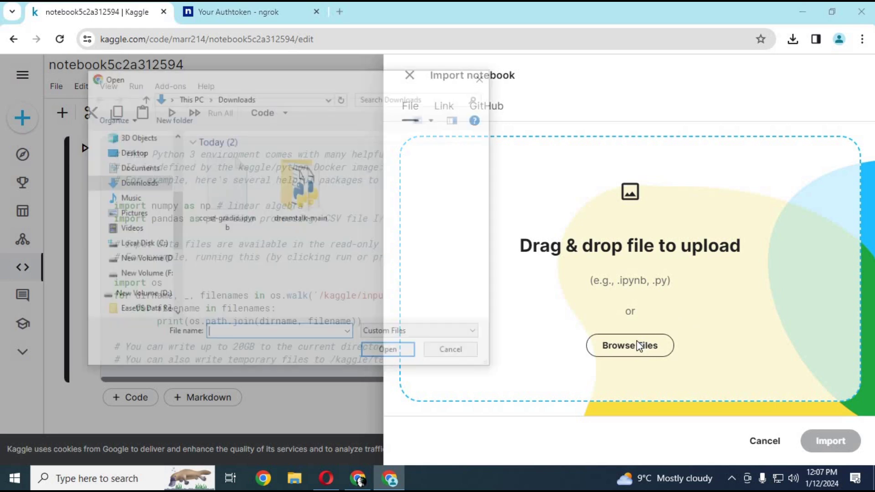
{"action": "double_click", "coordinate": [229, 186]}
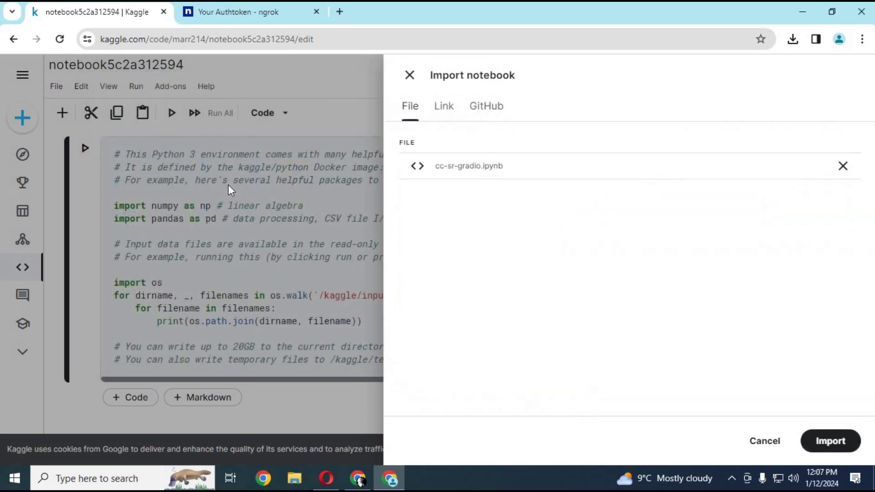
{"action": "left_click", "coordinate": [830, 441]}
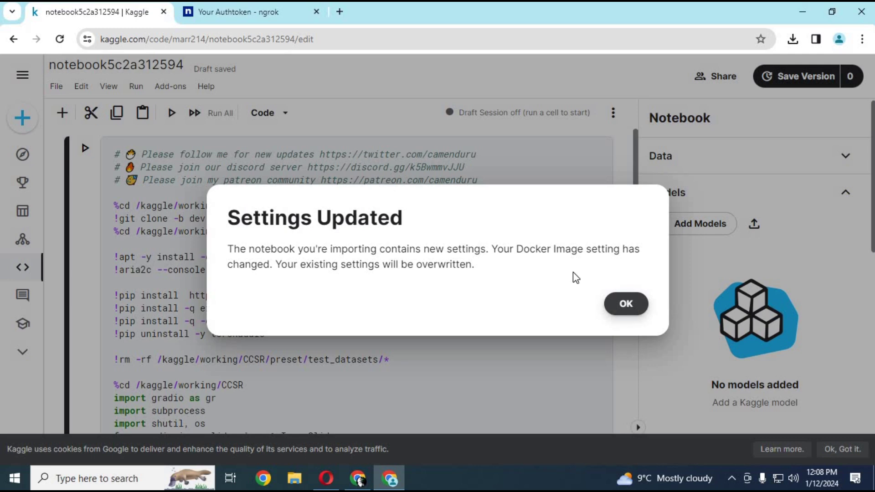
{"action": "left_click", "coordinate": [626, 303]}
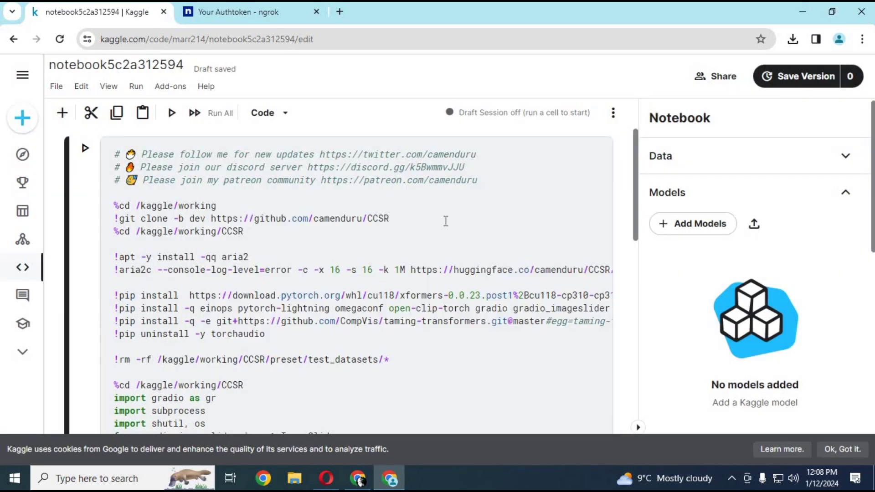
Step: Switch the notebook accelerator to GPU P100 and start the draft session
{"action": "left_click", "coordinate": [613, 113]}
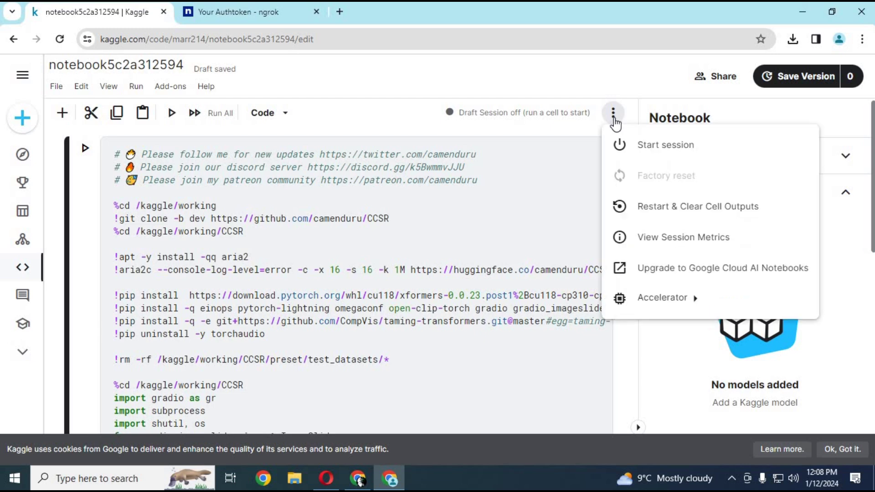
{"action": "left_click", "coordinate": [666, 301]}
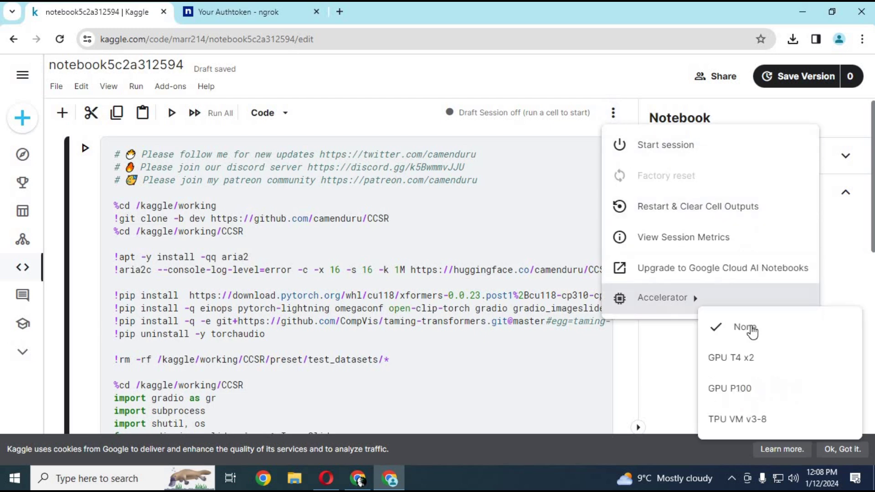
{"action": "left_click", "coordinate": [730, 388]}
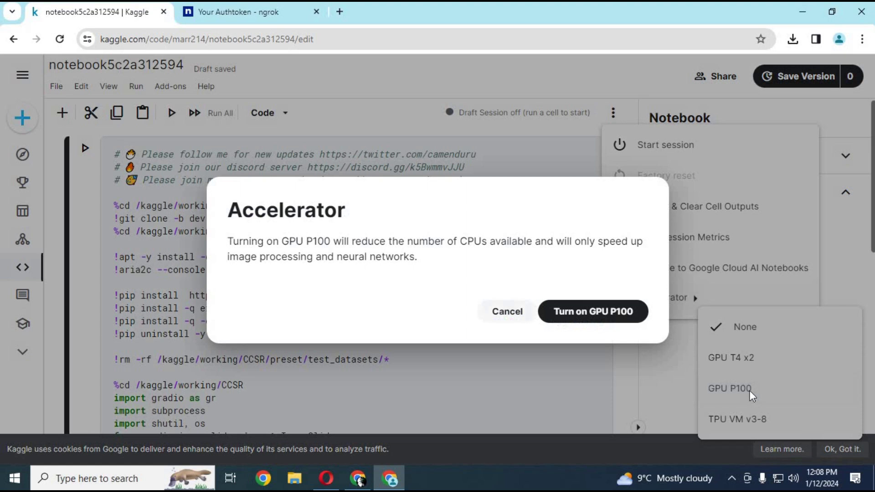
{"action": "left_click", "coordinate": [621, 320]}
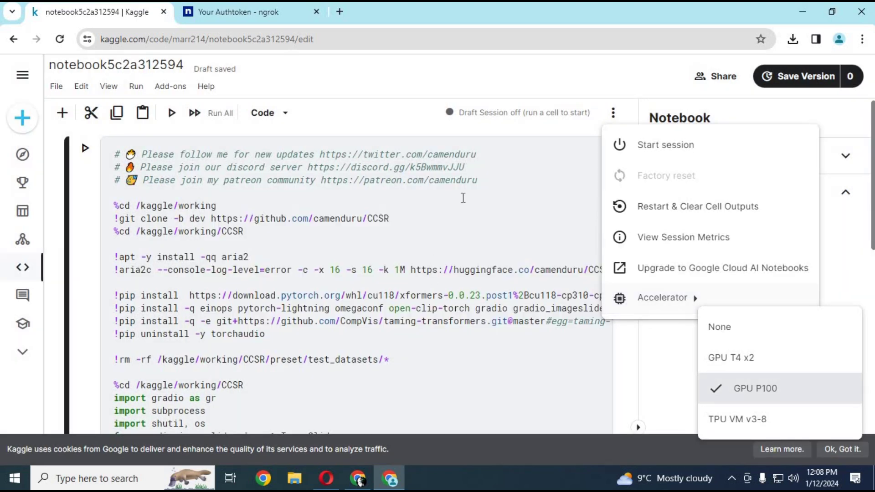
{"action": "left_click", "coordinate": [646, 145]}
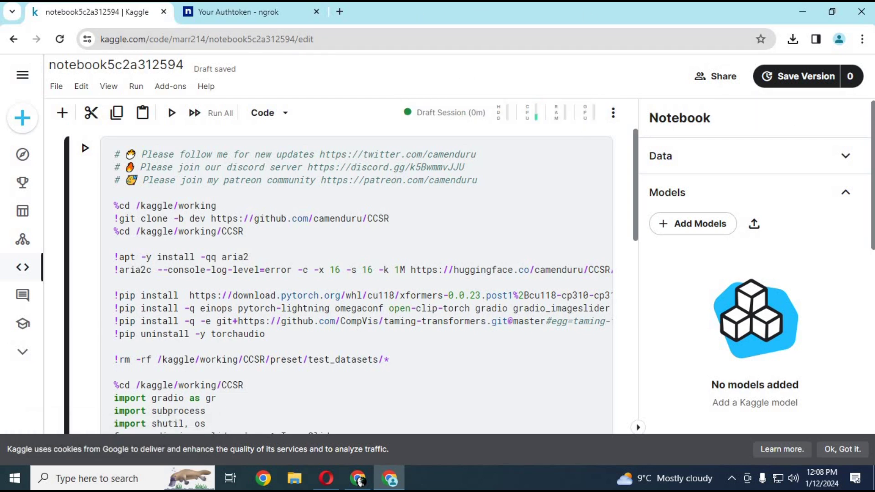
{"action": "scroll", "coordinate": [868, 239], "scroll_direction": "down", "scroll_amount": 5}
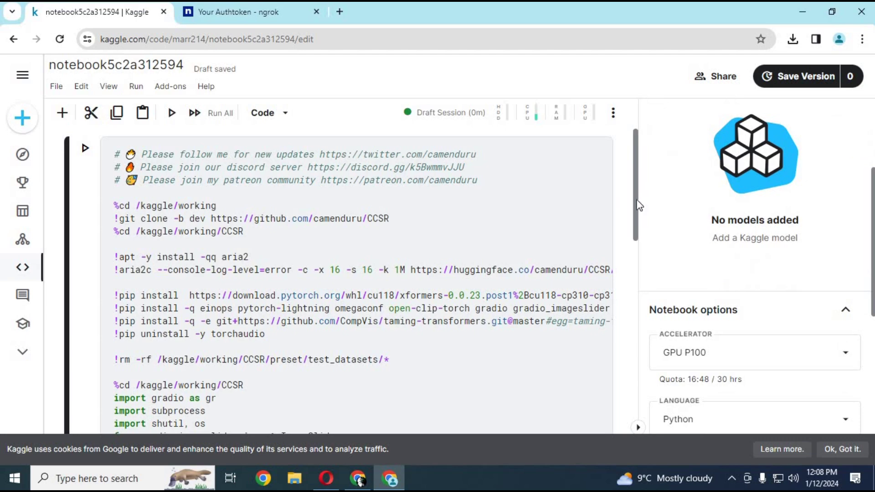
{"action": "left_click_drag", "start_coordinate": [636, 200], "coordinate": [639, 424]}
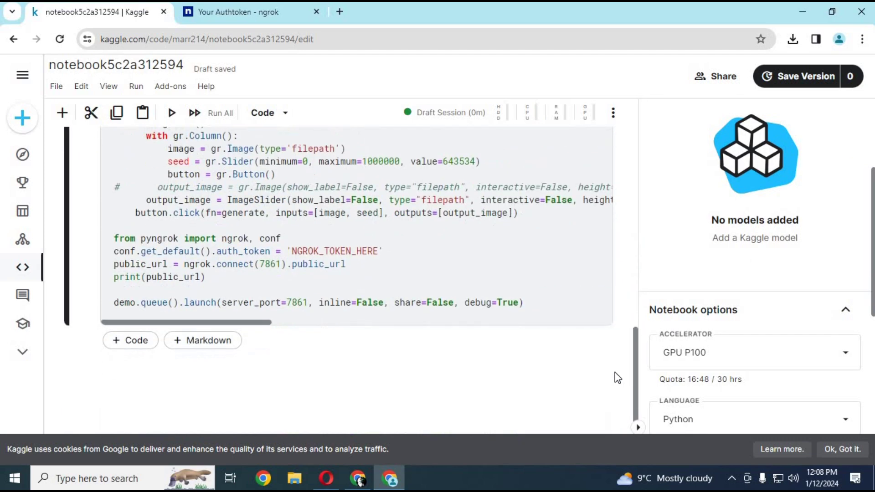
Step: Copy the personal authtoken from ngrok's Your Authtoken page, then return to the Kaggle notebook
{"action": "left_click", "coordinate": [218, 10]}
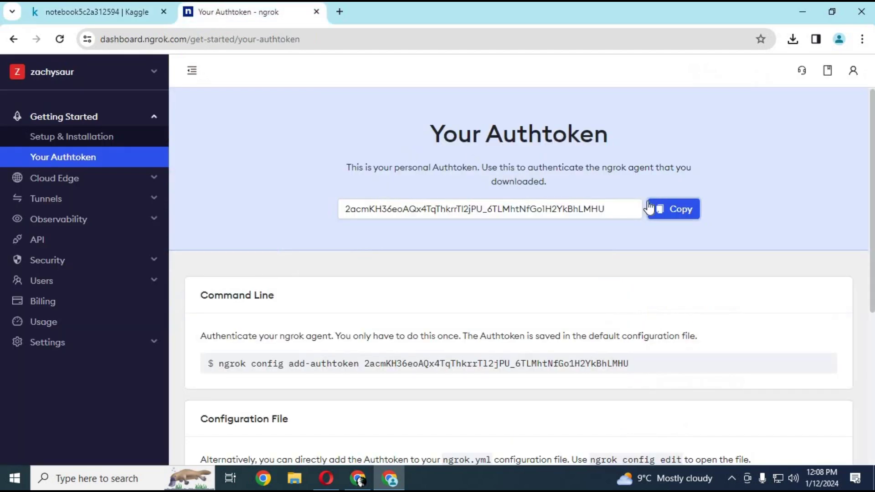
{"action": "left_click", "coordinate": [674, 209]}
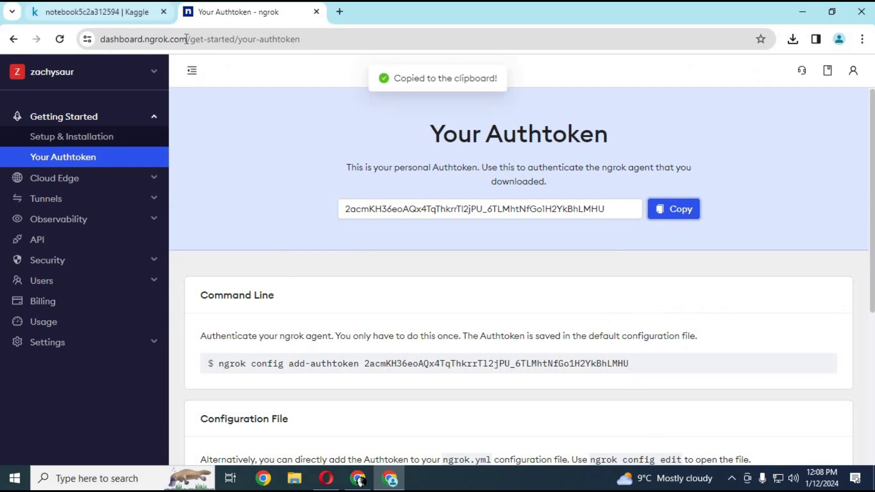
{"action": "left_click", "coordinate": [171, 40]}
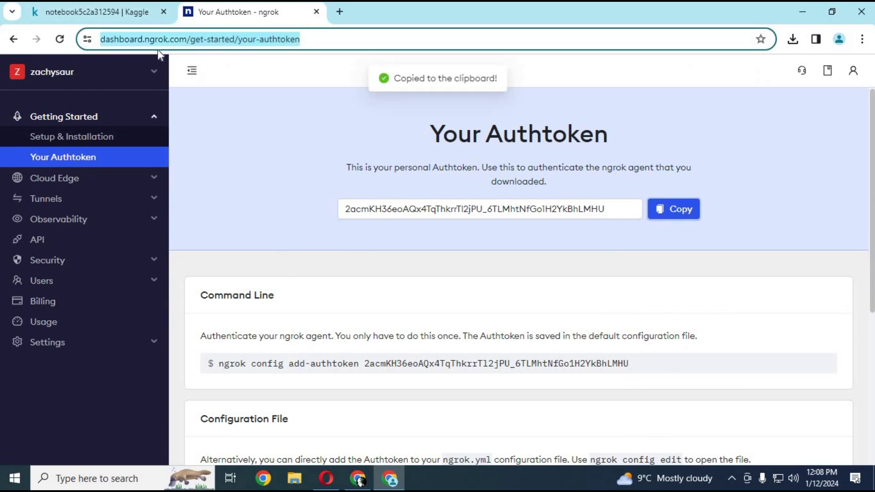
{"action": "left_click", "coordinate": [121, 12]}
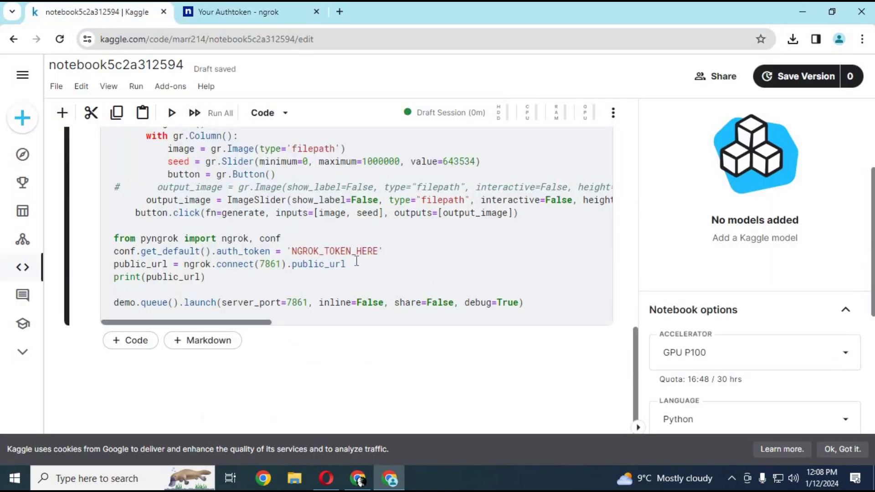
Step: Paste the copied ngrok authtoken over 'NGROK_TOKEN_HERE' in the notebook code
{"action": "double_click", "coordinate": [364, 251]}
{"action": "left_click_drag", "start_coordinate": [377, 251], "coordinate": [293, 251]}
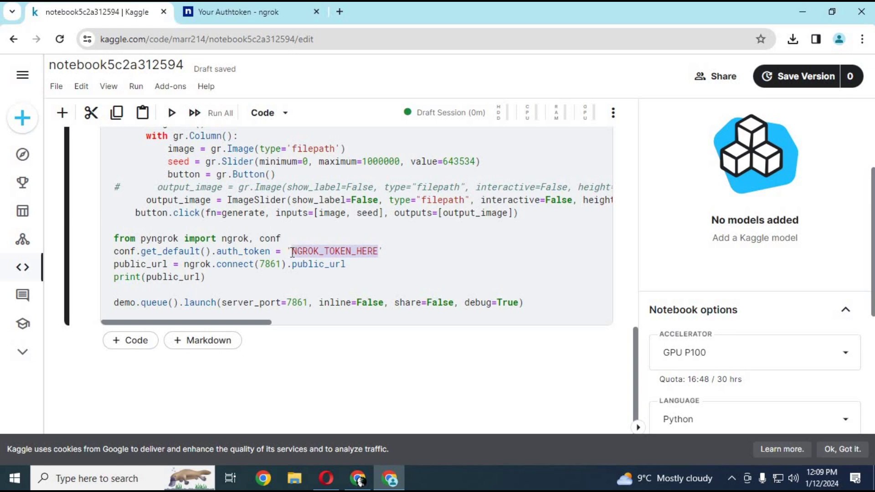
{"action": "key", "text": "ctrl+v"}
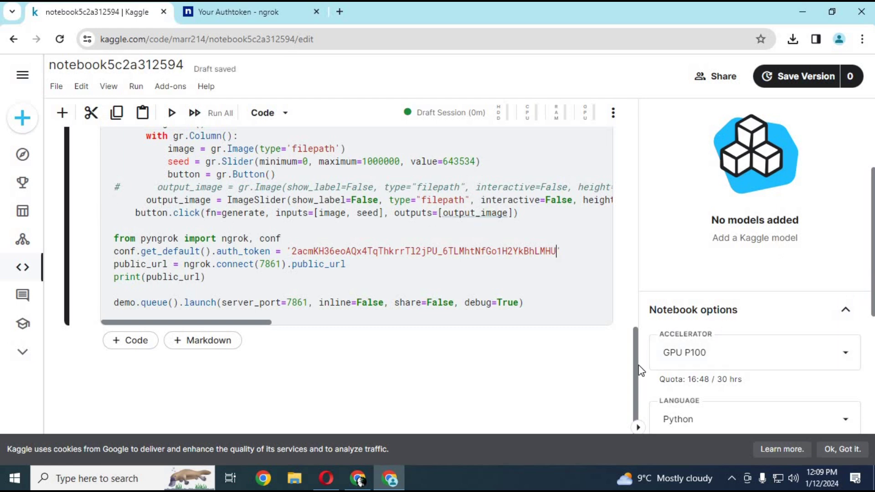
{"action": "left_click_drag", "start_coordinate": [640, 370], "coordinate": [642, 147]}
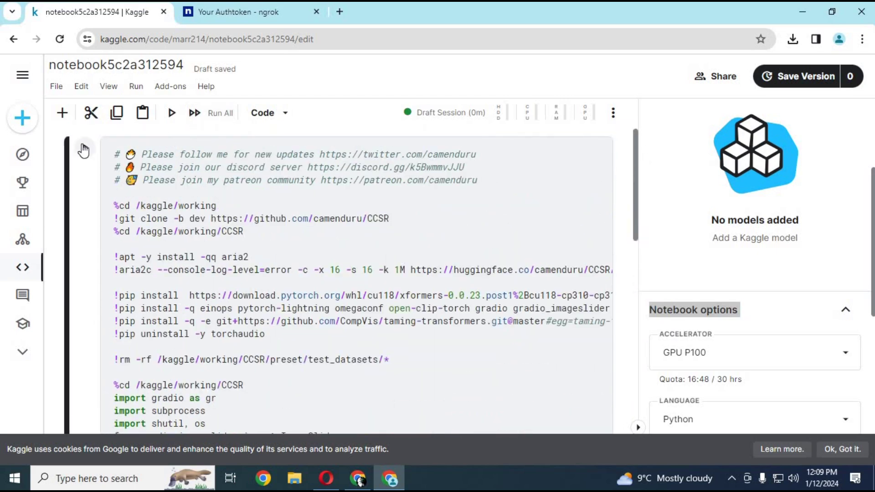
Step: Run the CCSR cell and wait for it to print the ngrok-free.app public URL
{"action": "left_click", "coordinate": [83, 149]}
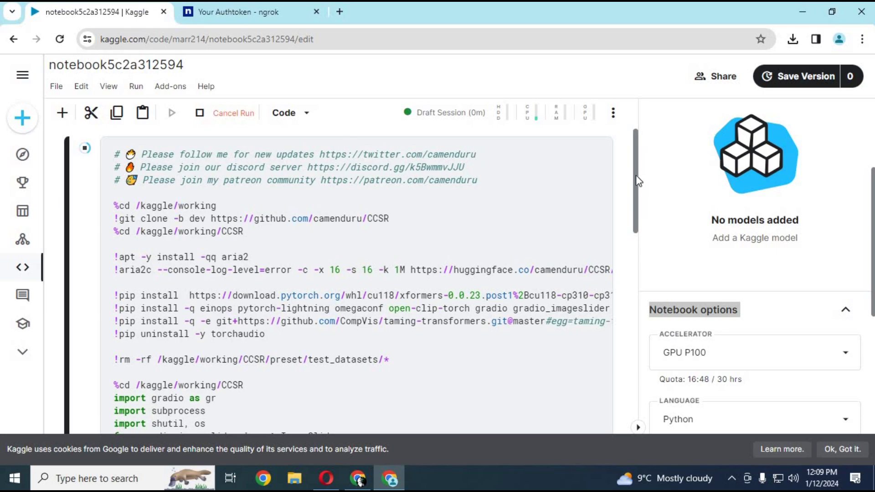
{"action": "left_click_drag", "start_coordinate": [635, 175], "coordinate": [626, 401]}
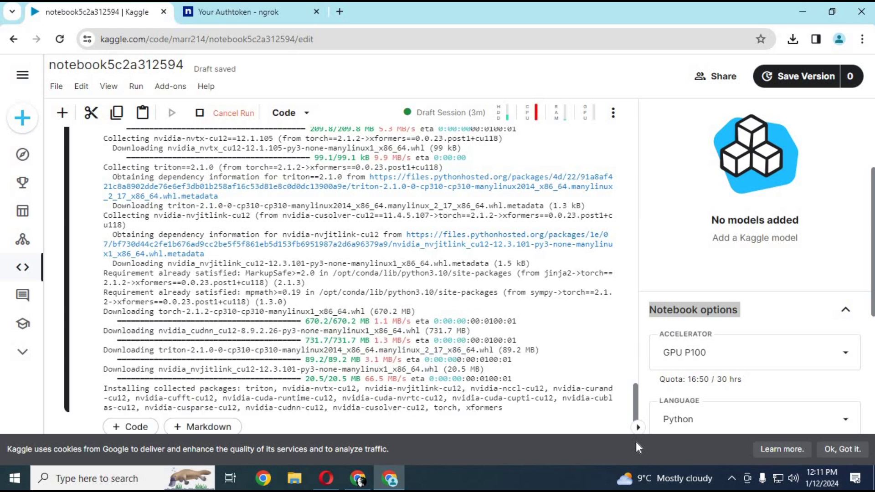
{"action": "scroll", "coordinate": [636, 438], "scroll_direction": "down", "scroll_amount": 3}
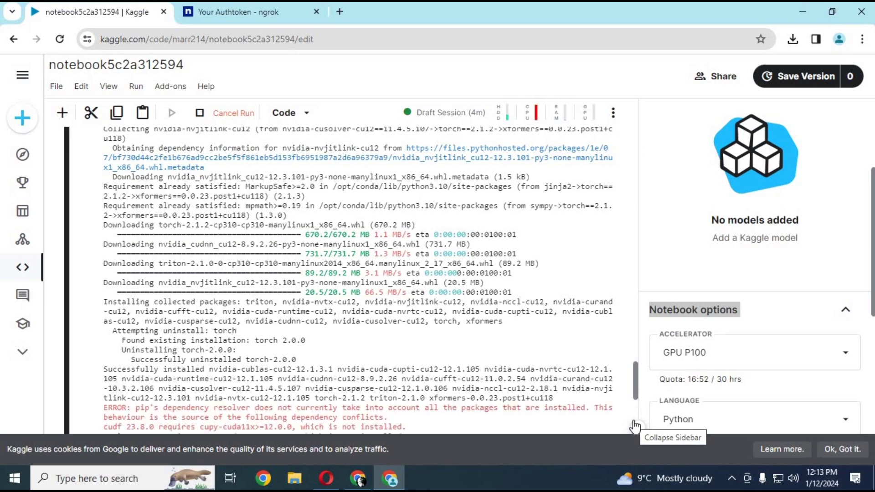
{"action": "left_click_drag", "start_coordinate": [634, 383], "coordinate": [636, 424]}
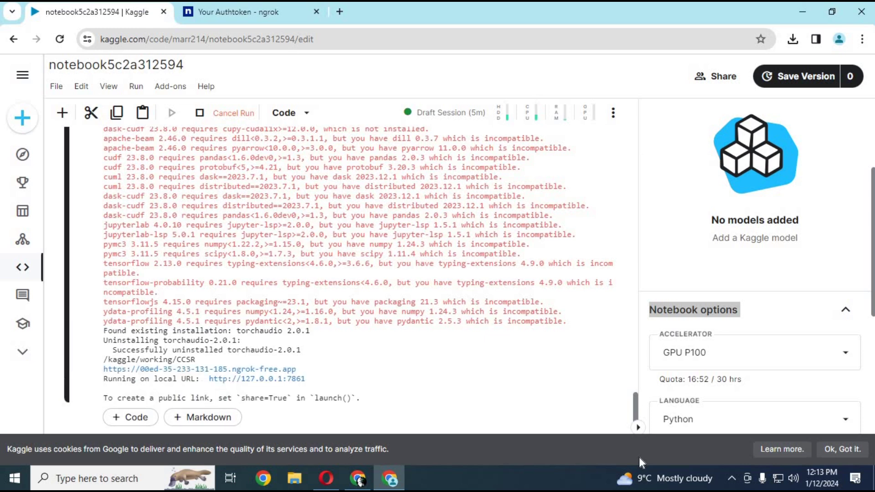
Step: Open the ngrok link, upload the insect photo to the Gradio app, and start upscaling
{"action": "left_click", "coordinate": [224, 370]}
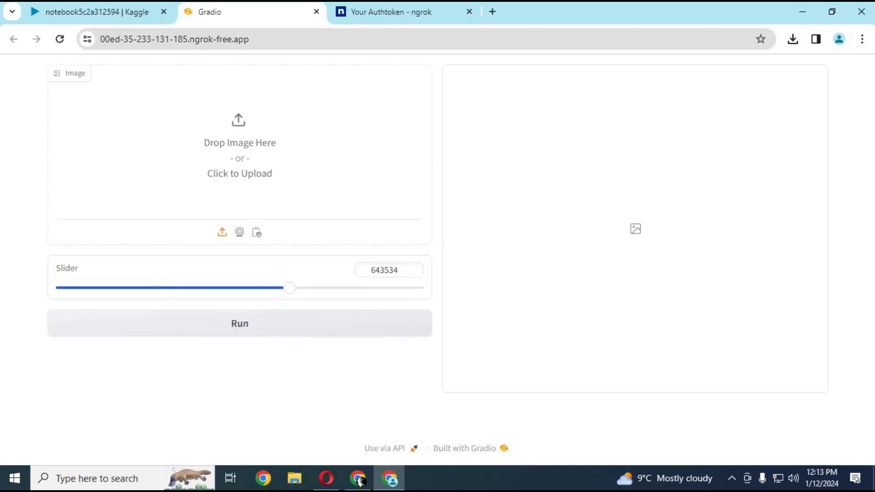
{"action": "left_click", "coordinate": [234, 156]}
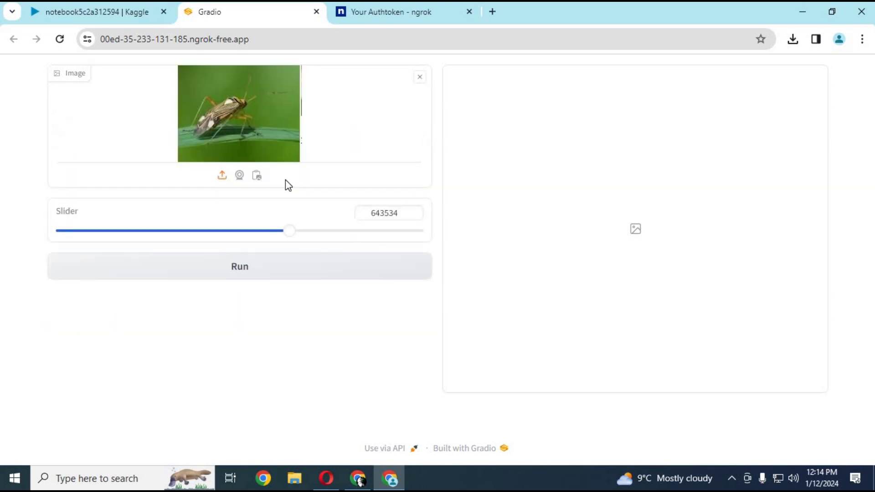
{"action": "left_click", "coordinate": [270, 264]}
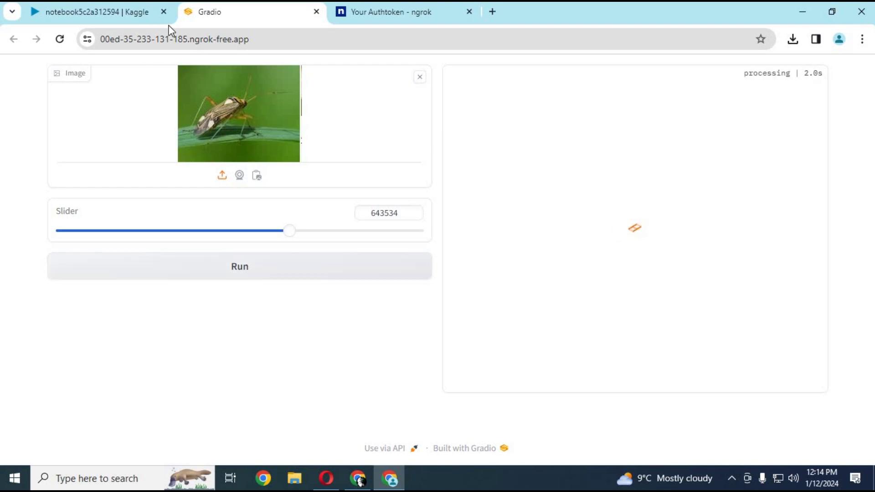